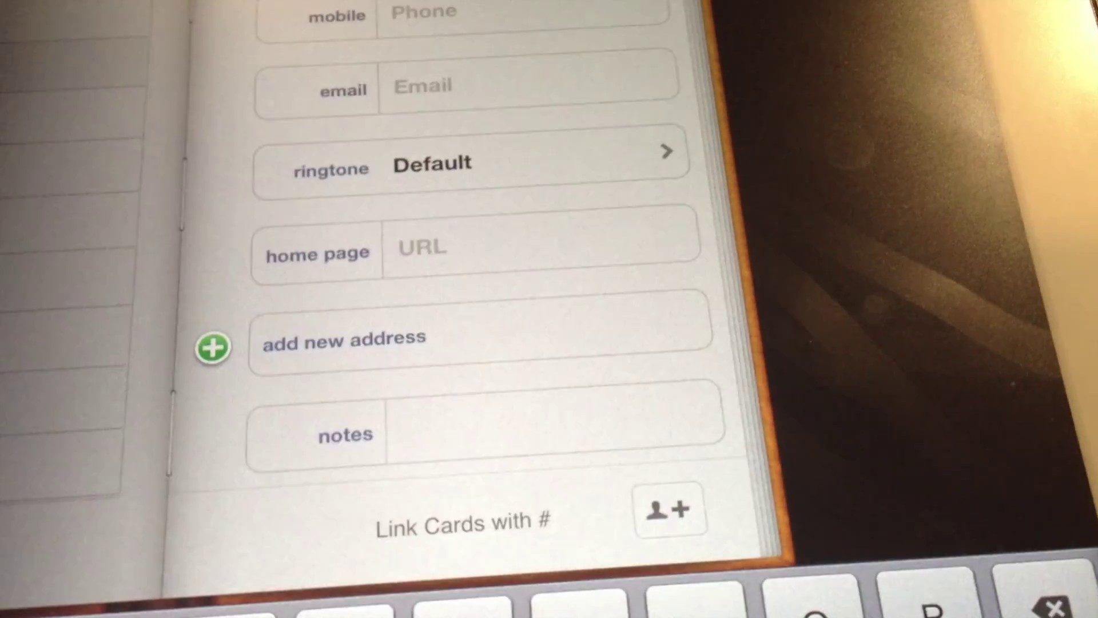
pyautogui.write('twitter:')
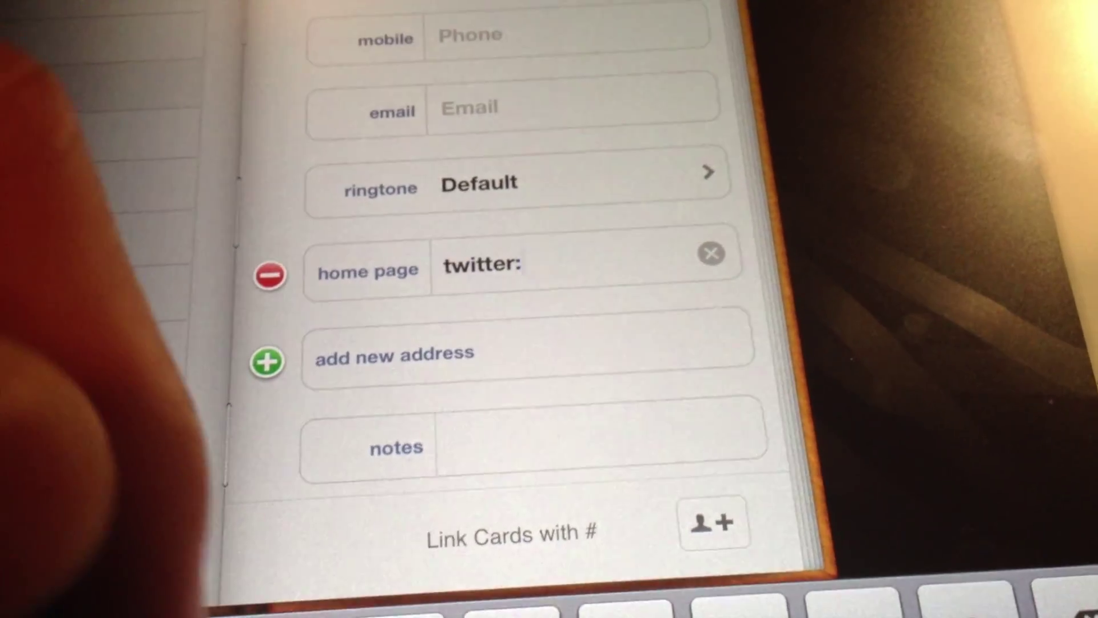
pyautogui.write('@c')
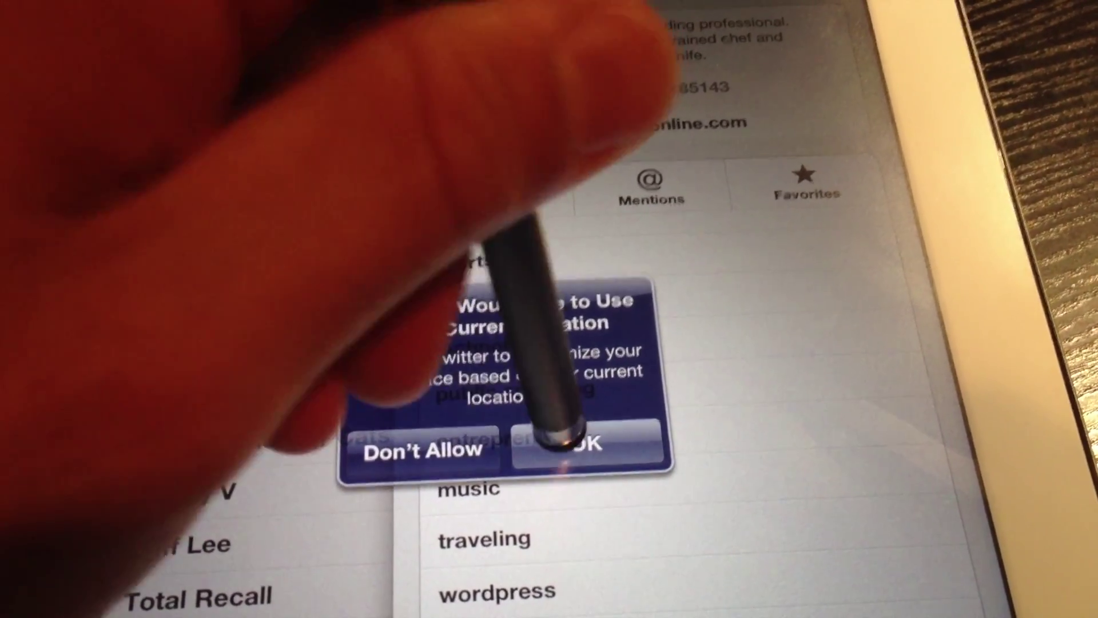
# - Decline Twitter's location permission alert so the linked profile shows fully
pyautogui.click(562, 433)
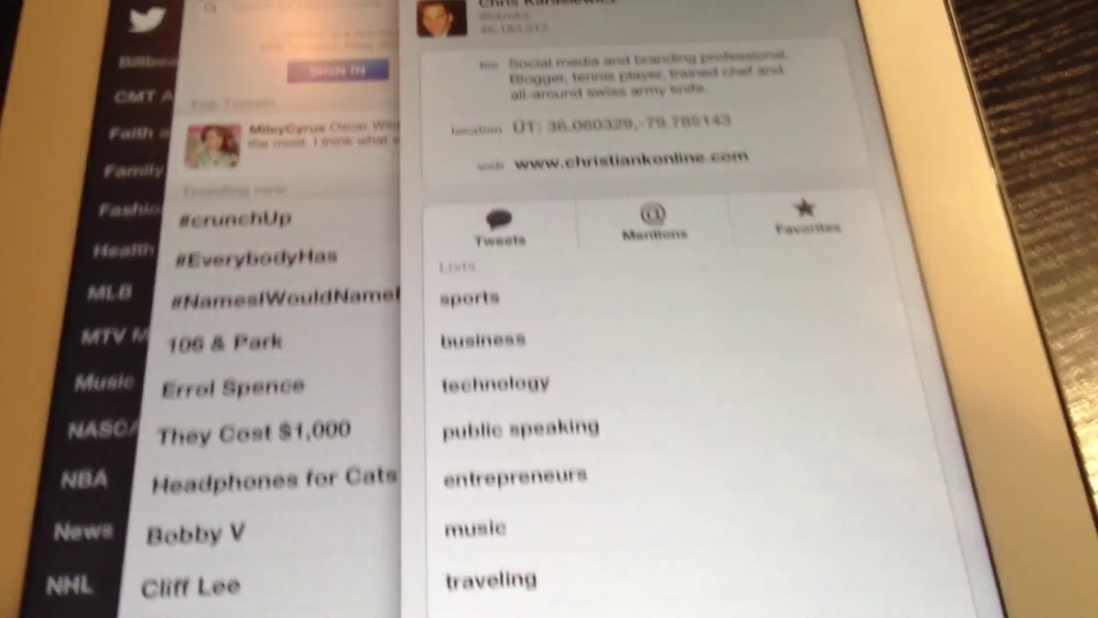